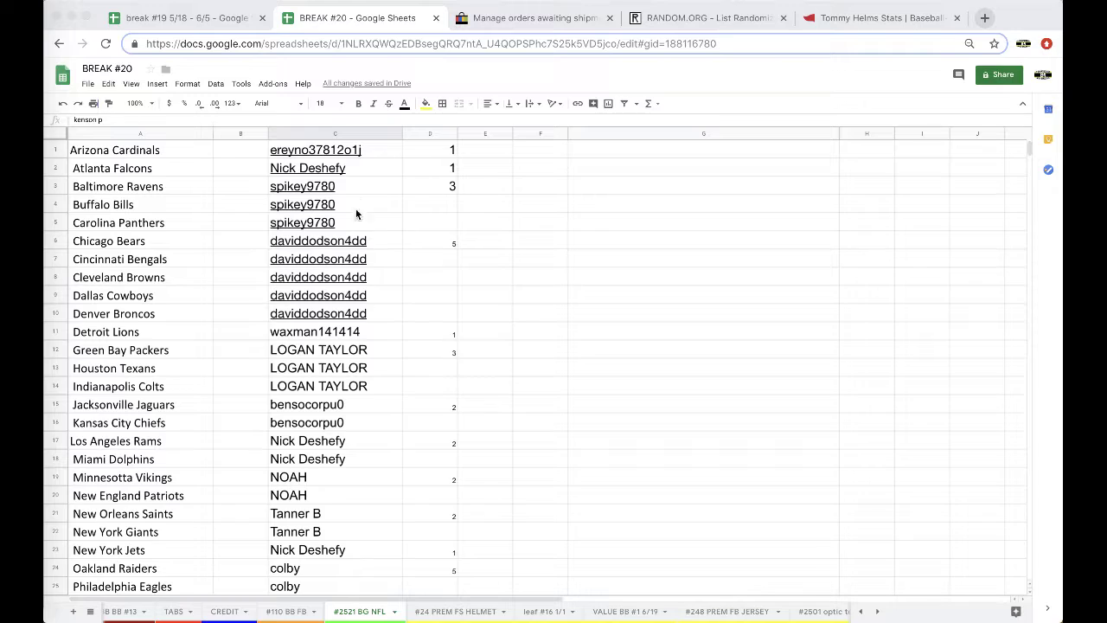
# - Reset the fill on owner column C, removing the yellow from the Titans and Redskins cells
pyautogui.click(326, 186)
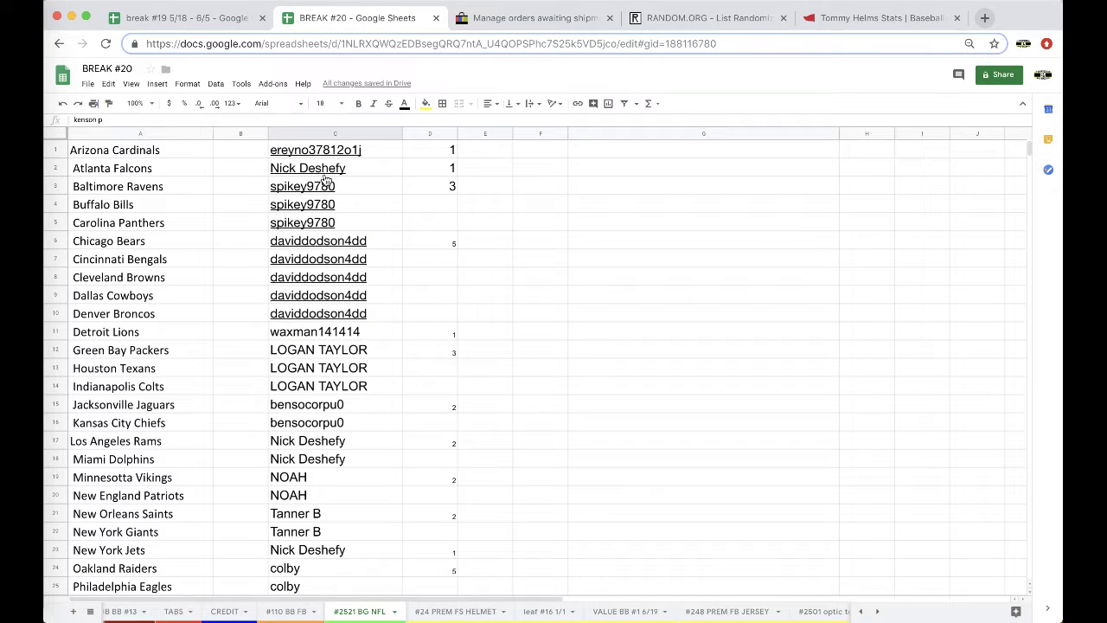
pyautogui.click(382, 169)
pyautogui.scroll(-3, 376, 178)
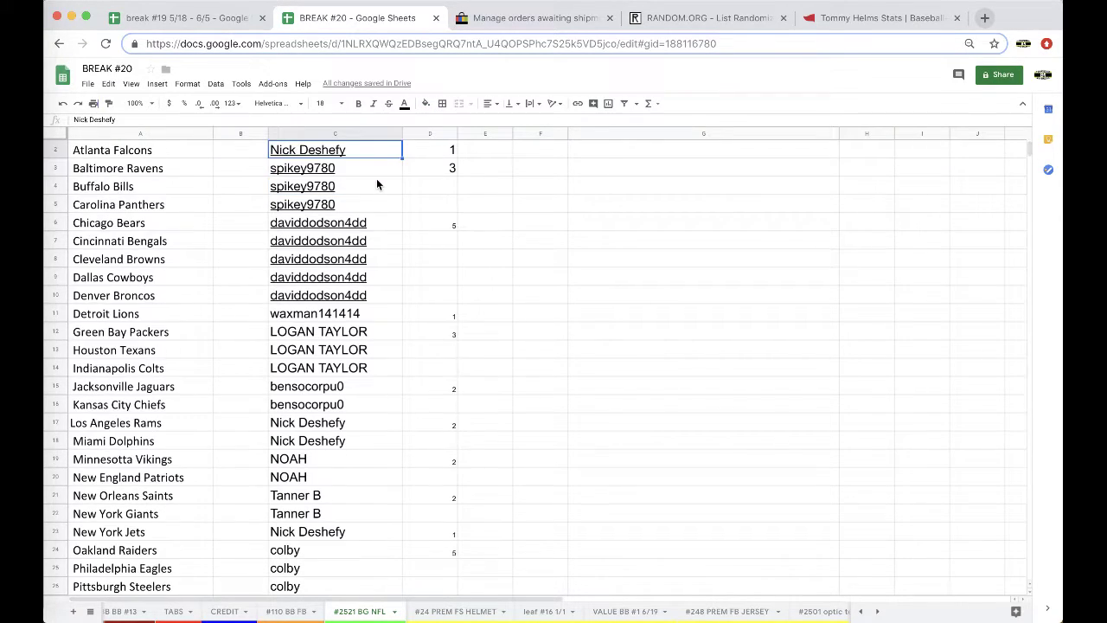
pyautogui.scroll(-1, 376, 184)
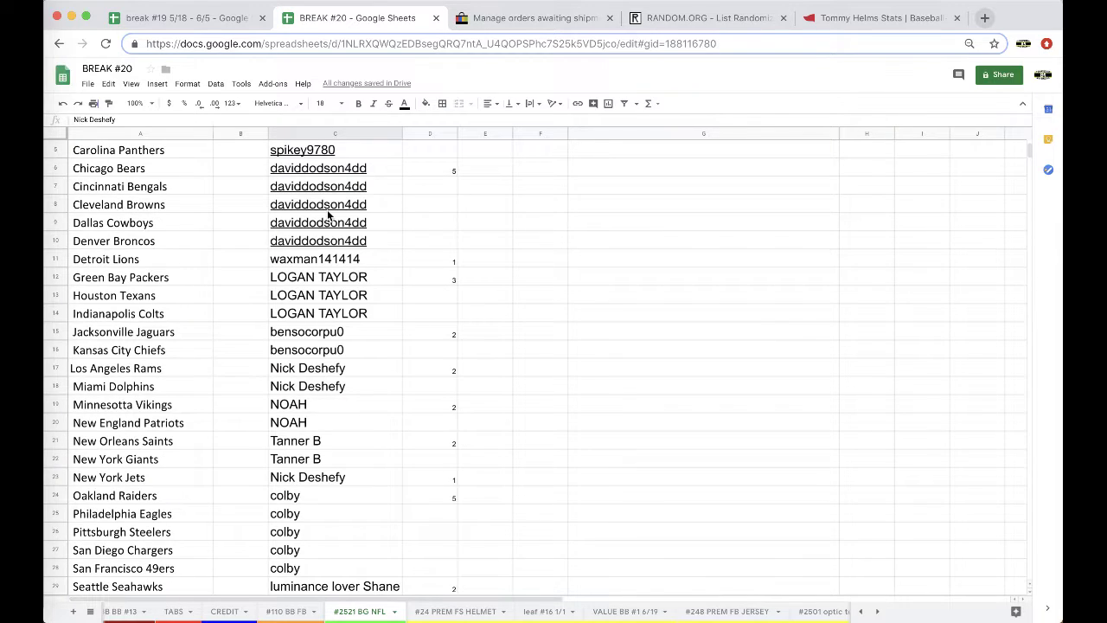
pyautogui.scroll(-1, 330, 216)
pyautogui.scroll(-3, 329, 251)
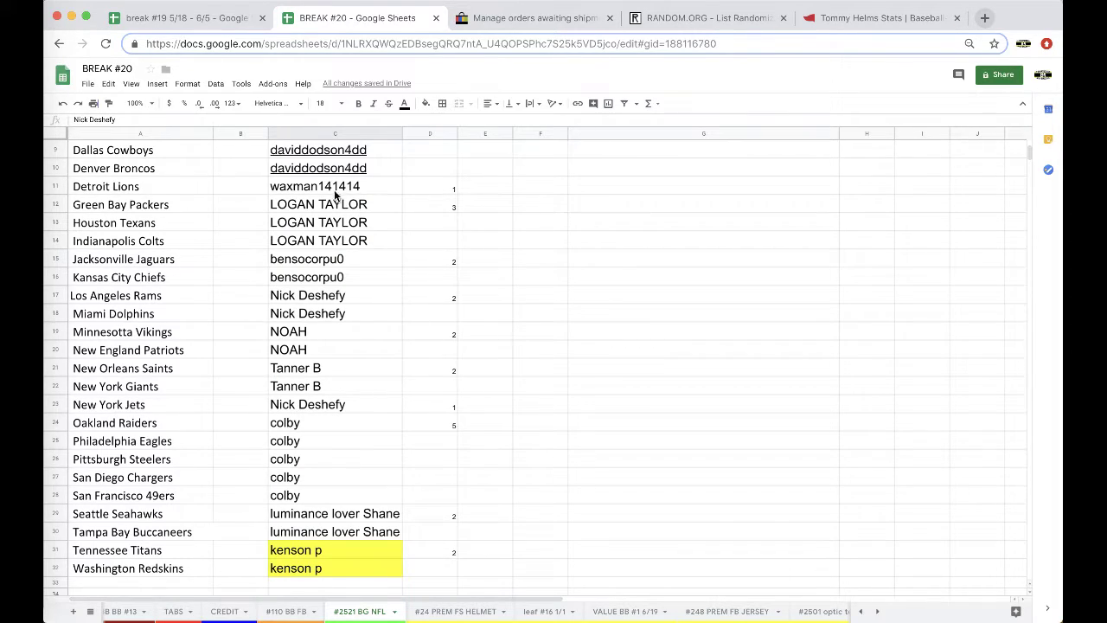
pyautogui.click(313, 133)
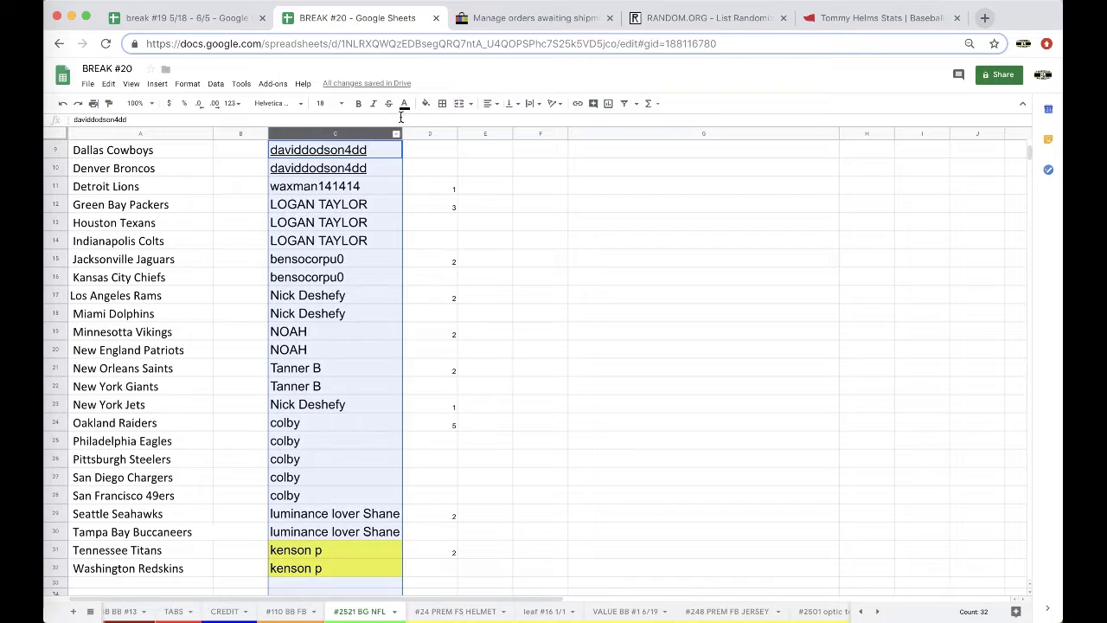
pyautogui.click(426, 104)
pyautogui.click(437, 123)
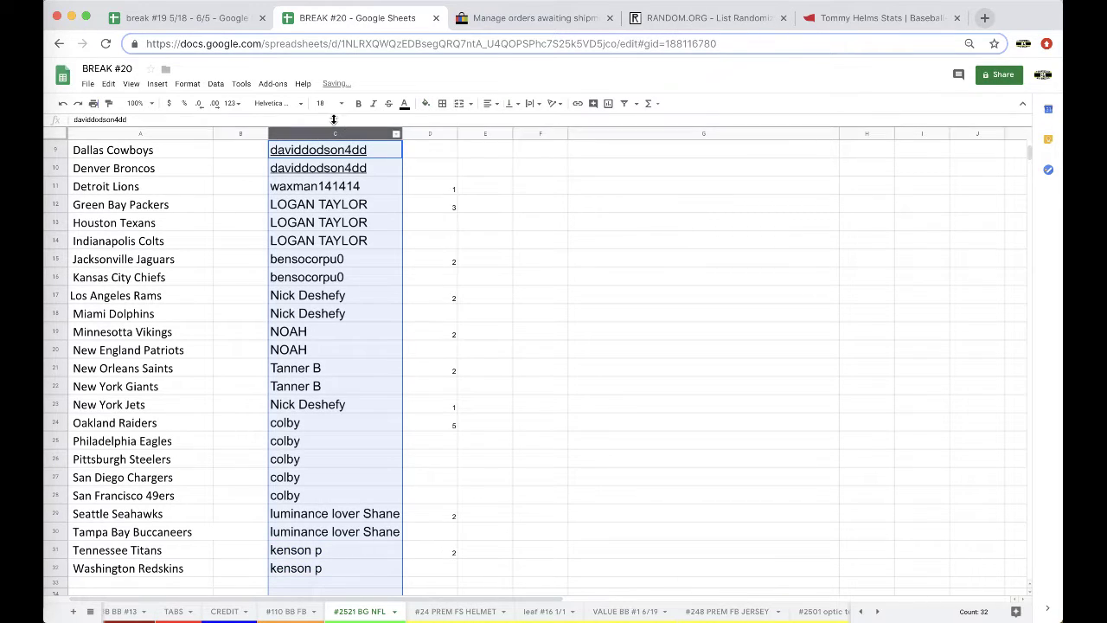
# - Reload the RANDOM.ORG List Randomizer and paste in the 32 owner names
pyautogui.click(627, 17)
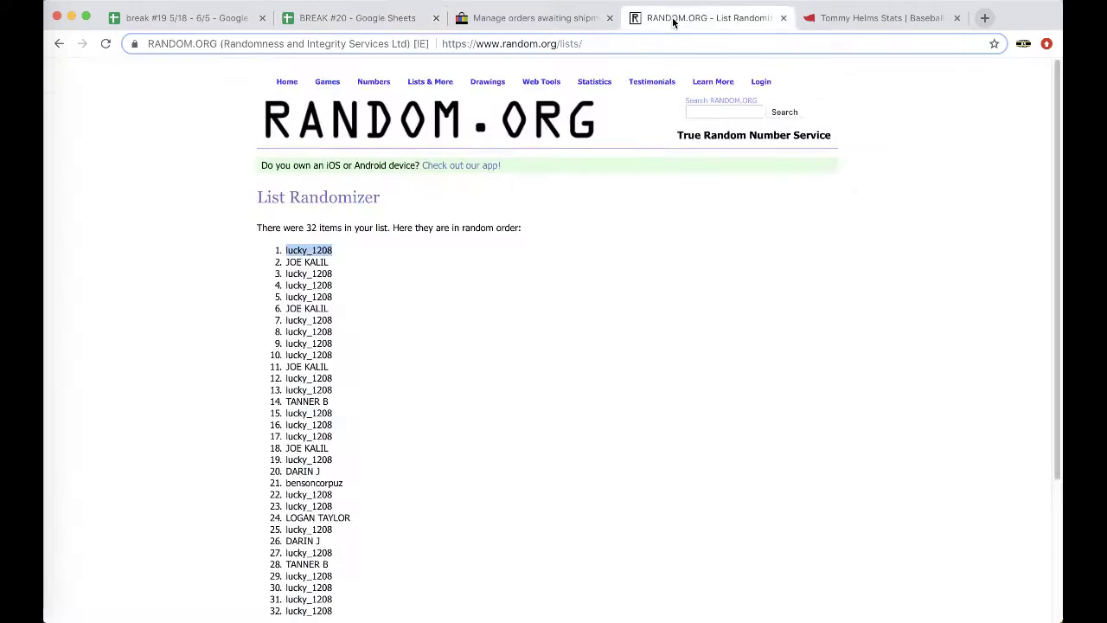
pyautogui.click(619, 41)
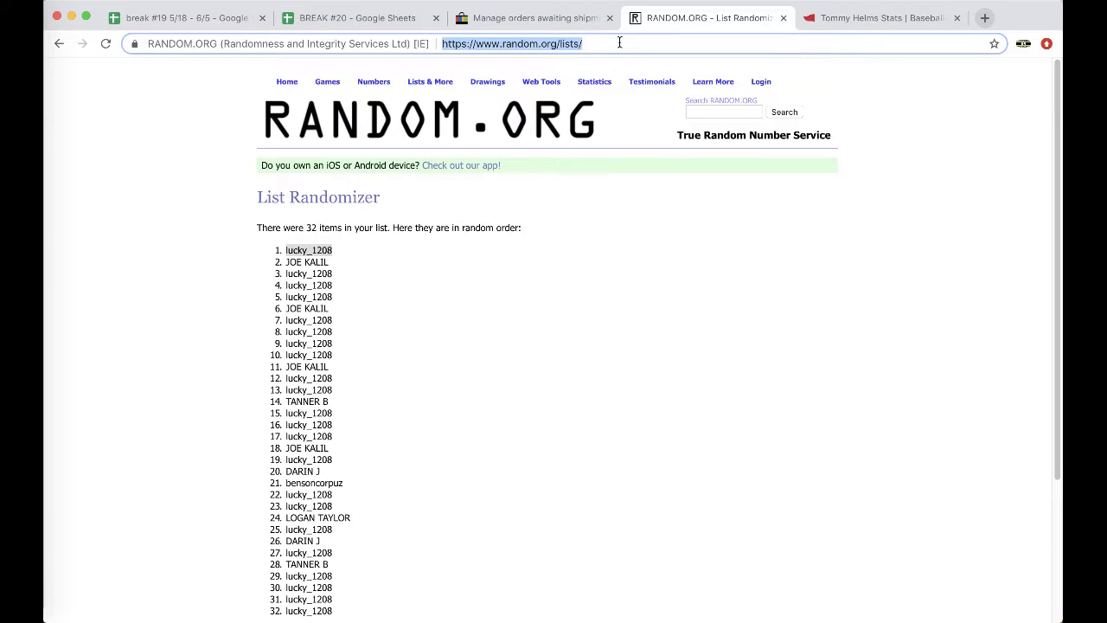
pyautogui.press('Return')
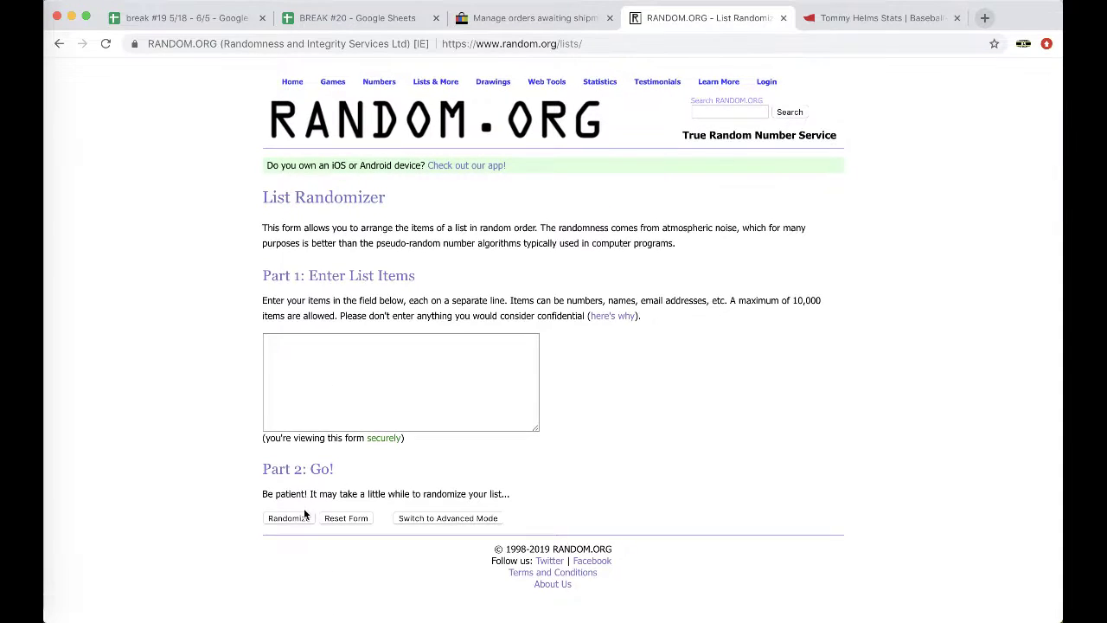
pyautogui.click(306, 394)
pyautogui.press('cmd+v')
# - Randomize the owner list five times and select the final shuffled 32 names
pyautogui.click(289, 517)
pyautogui.click(273, 534)
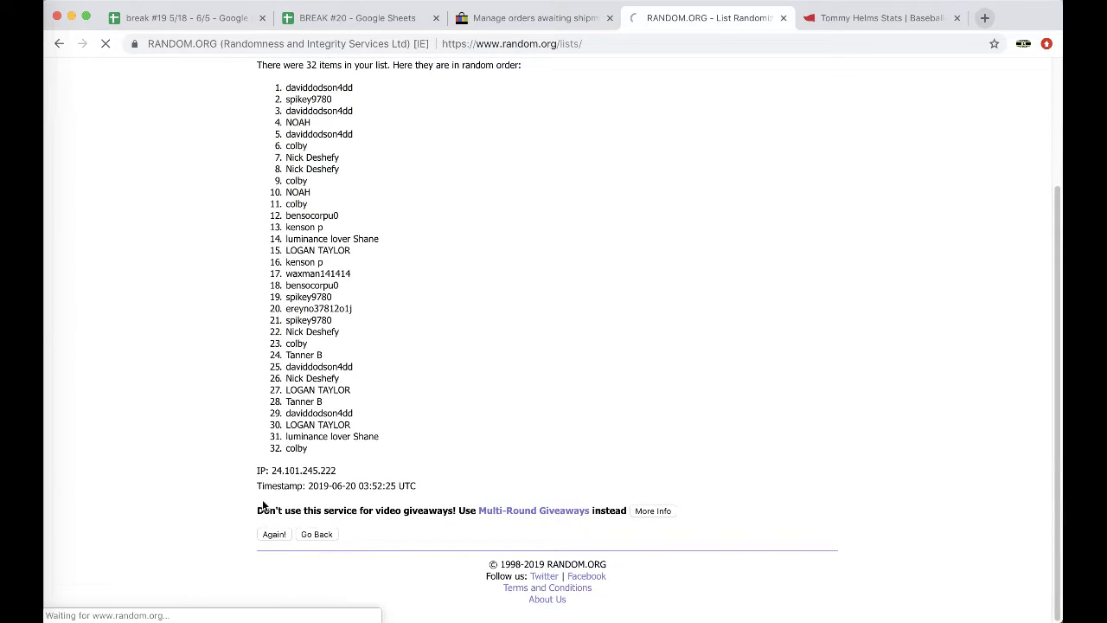
pyautogui.click(274, 534)
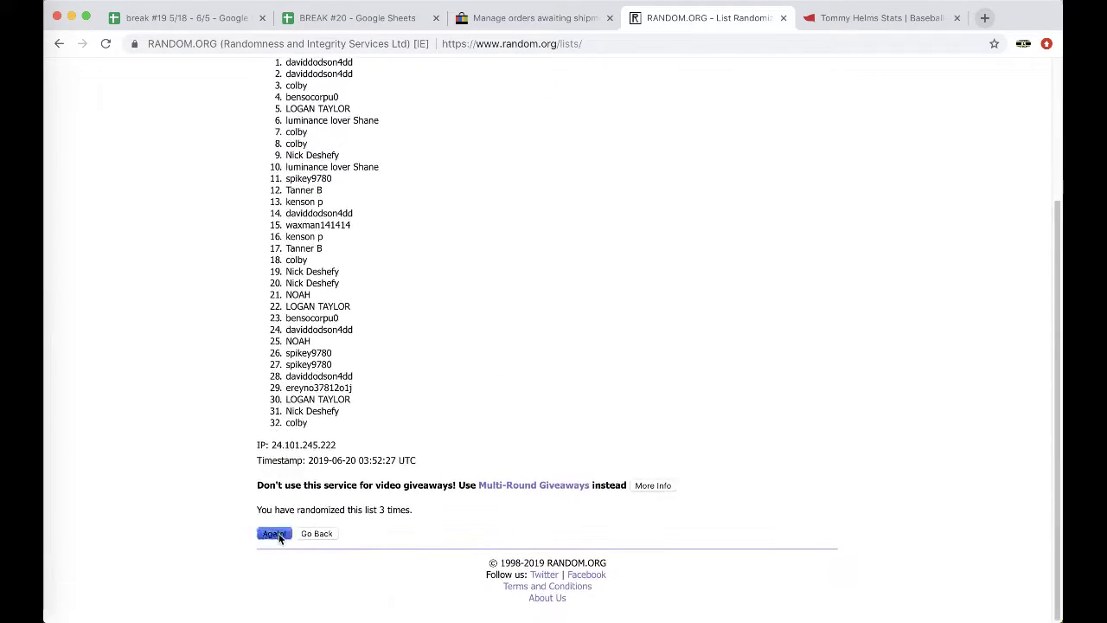
pyautogui.click(274, 534)
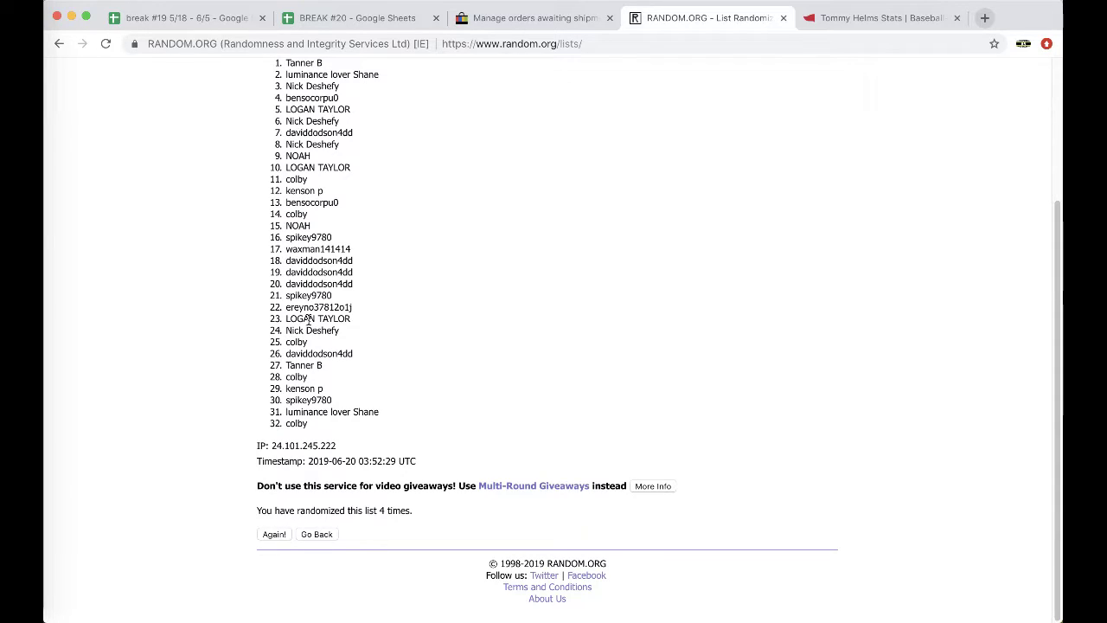
pyautogui.click(275, 536)
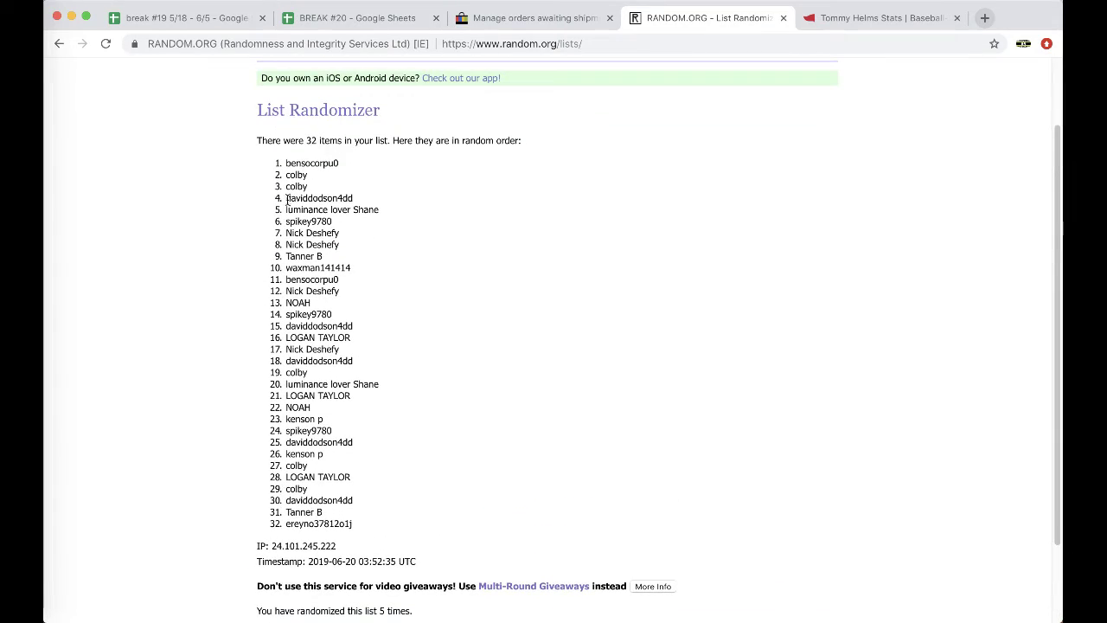
pyautogui.moveTo(285, 168); pyautogui.dragTo(362, 428)
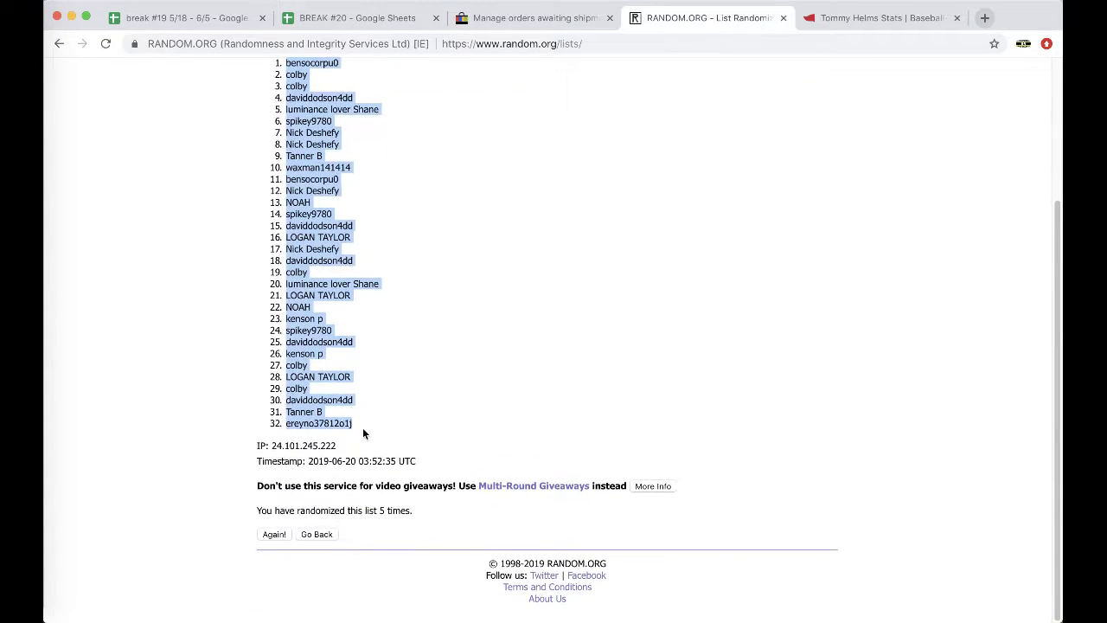
pyautogui.click(357, 18)
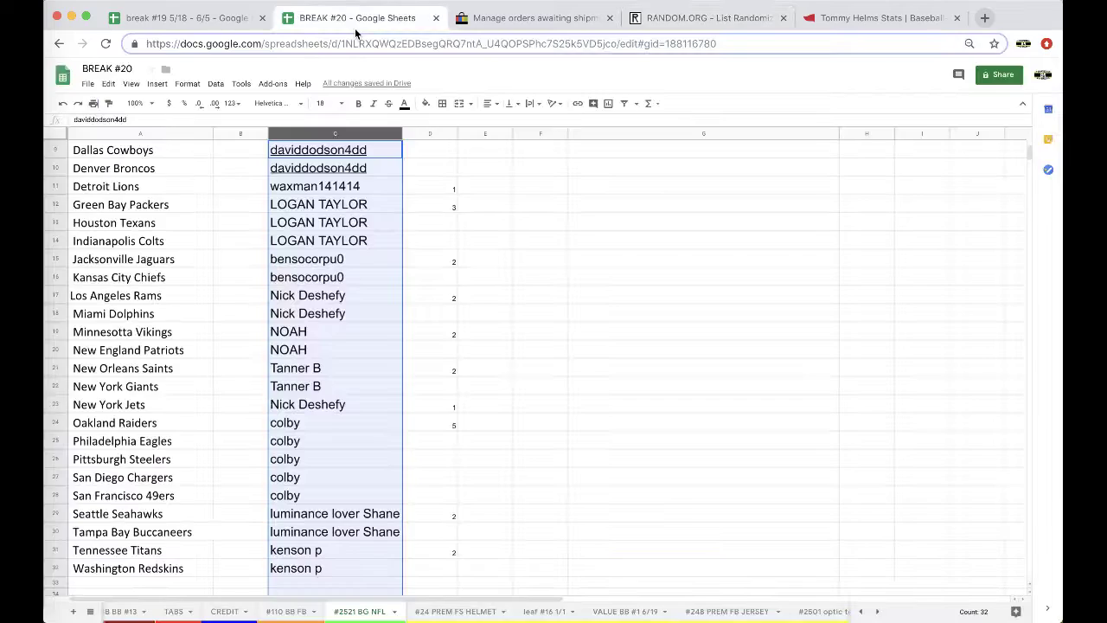
# - Paste the shuffled names into column B from B1, set them to size 18, and autofit the column
pyautogui.scroll(3, 236, 156)
pyautogui.click(232, 149)
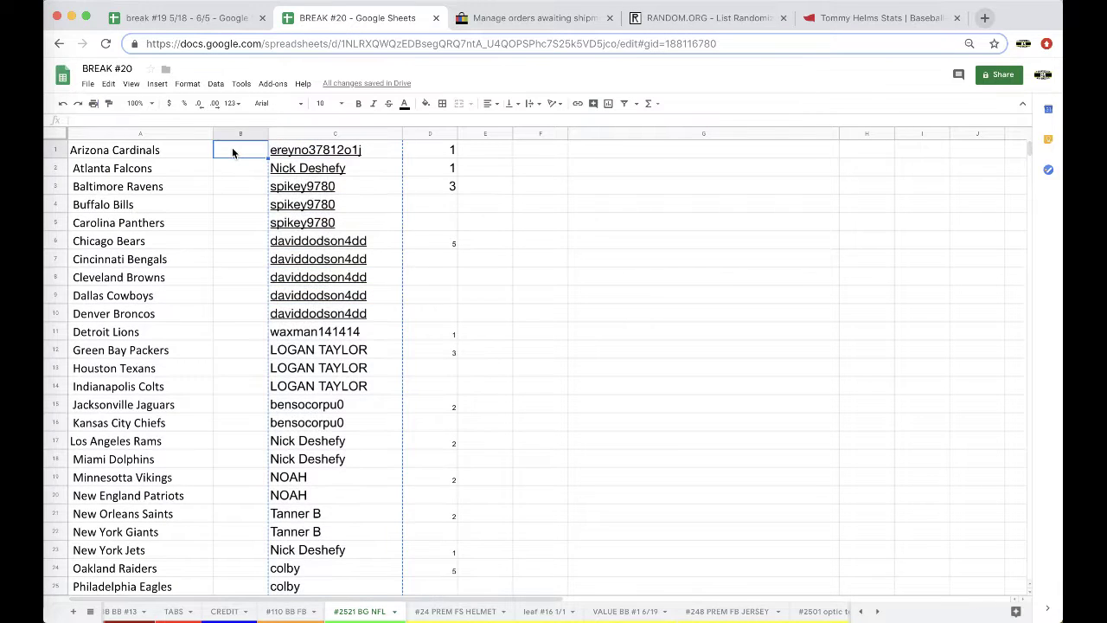
pyautogui.hotkey('ctrl', 'v')
pyautogui.click(339, 103)
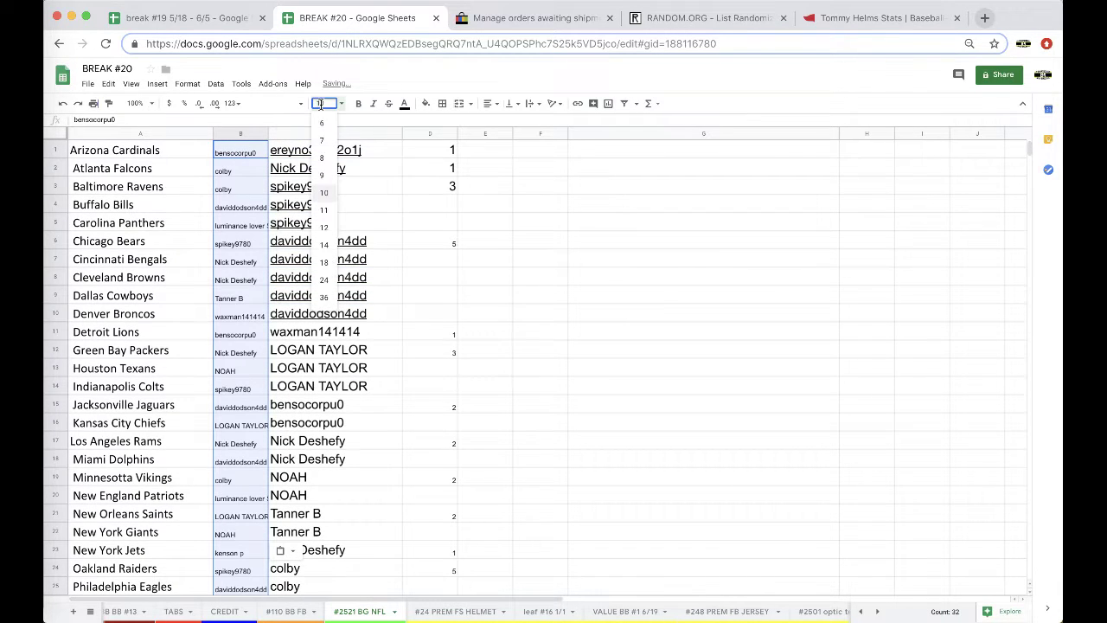
pyautogui.click(325, 259)
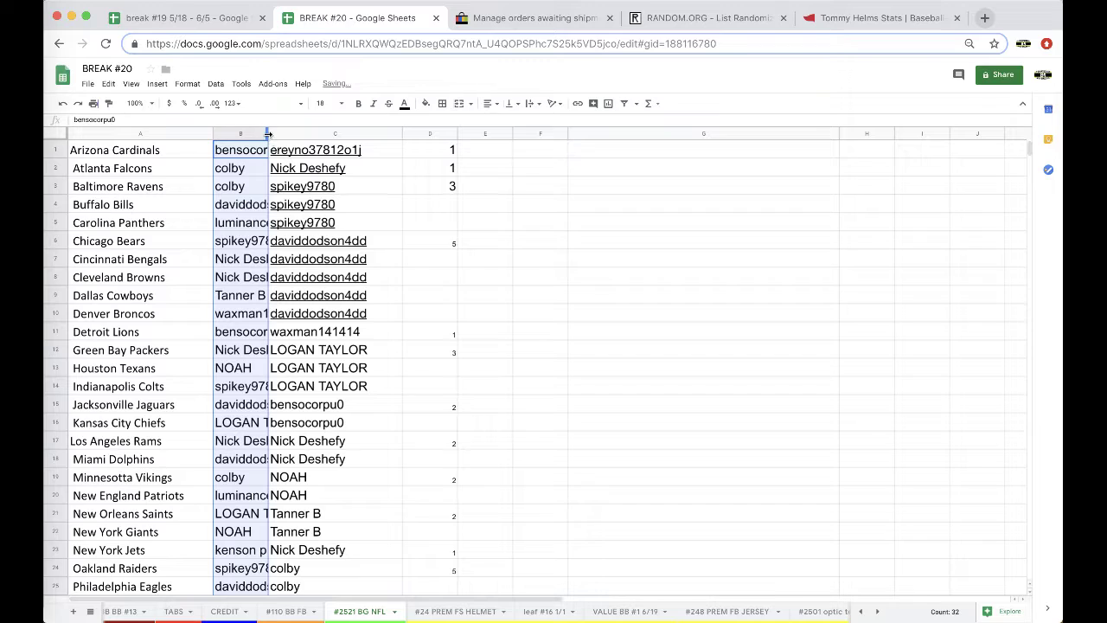
pyautogui.doubleClick(269, 133)
# - Check the pasted owners down column B, from B2 through the Oakland Raiders row
pyautogui.click(264, 168)
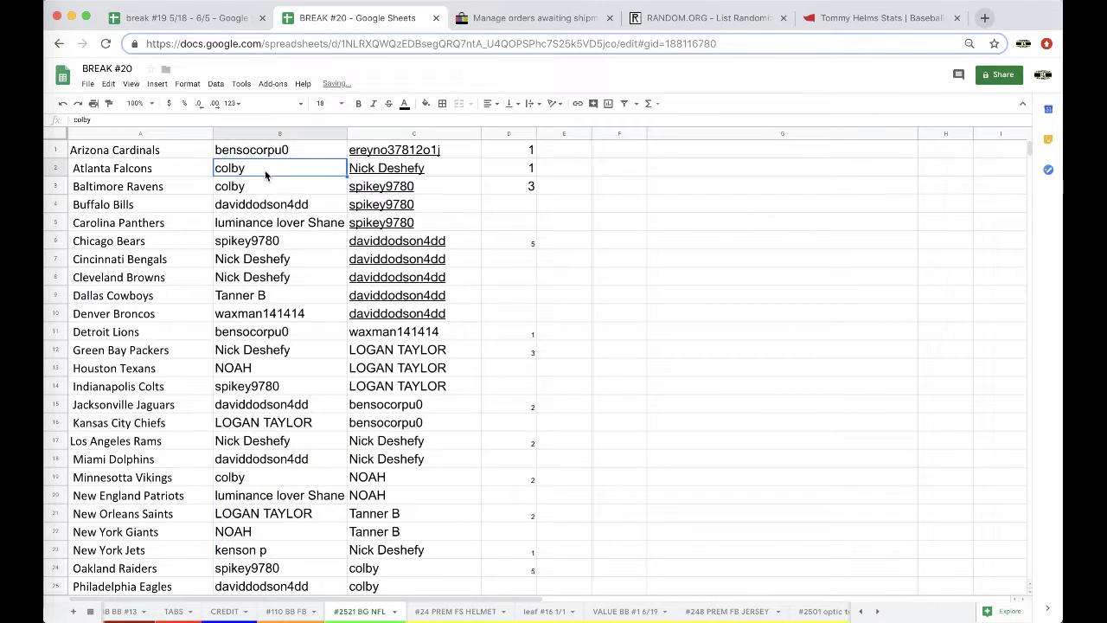
pyautogui.click(280, 208)
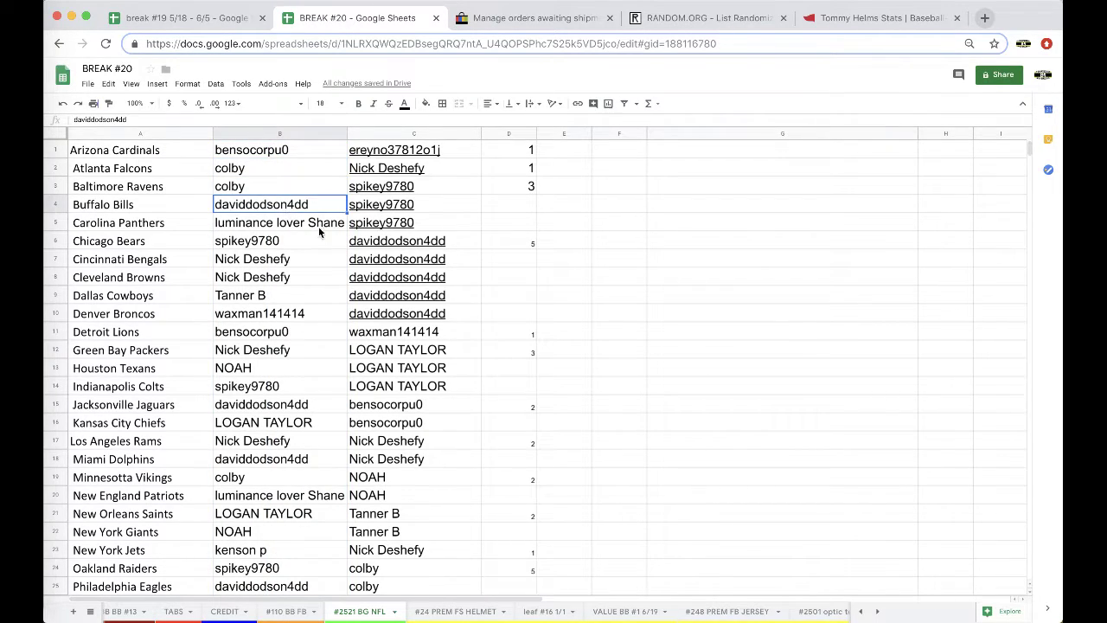
pyautogui.click(306, 246)
pyautogui.scroll(-1, 306, 246)
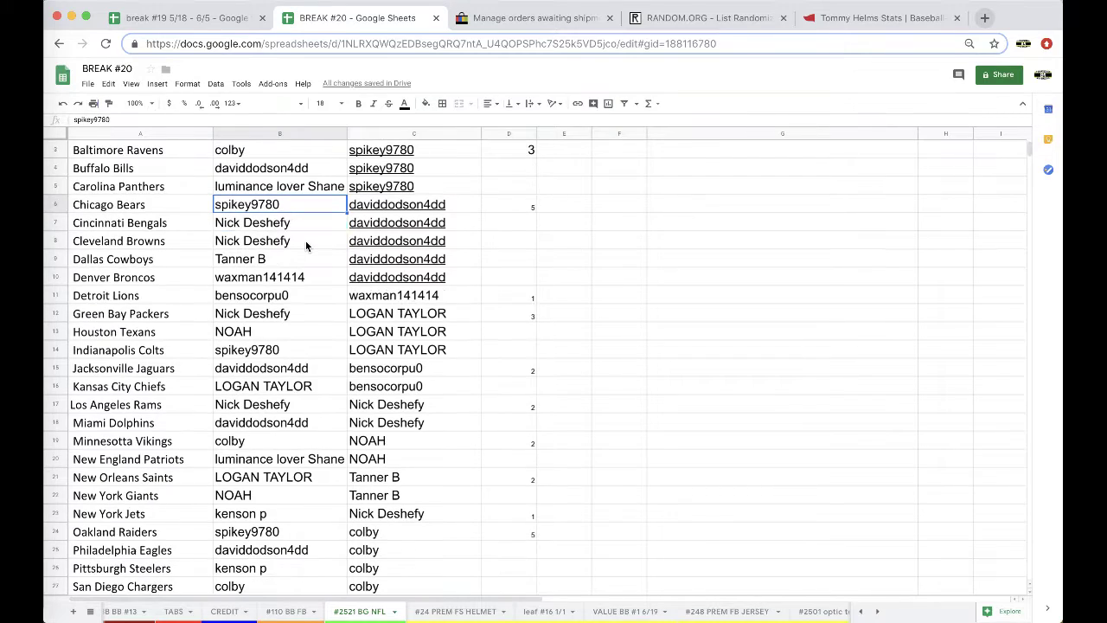
pyautogui.scroll(-1, 299, 250)
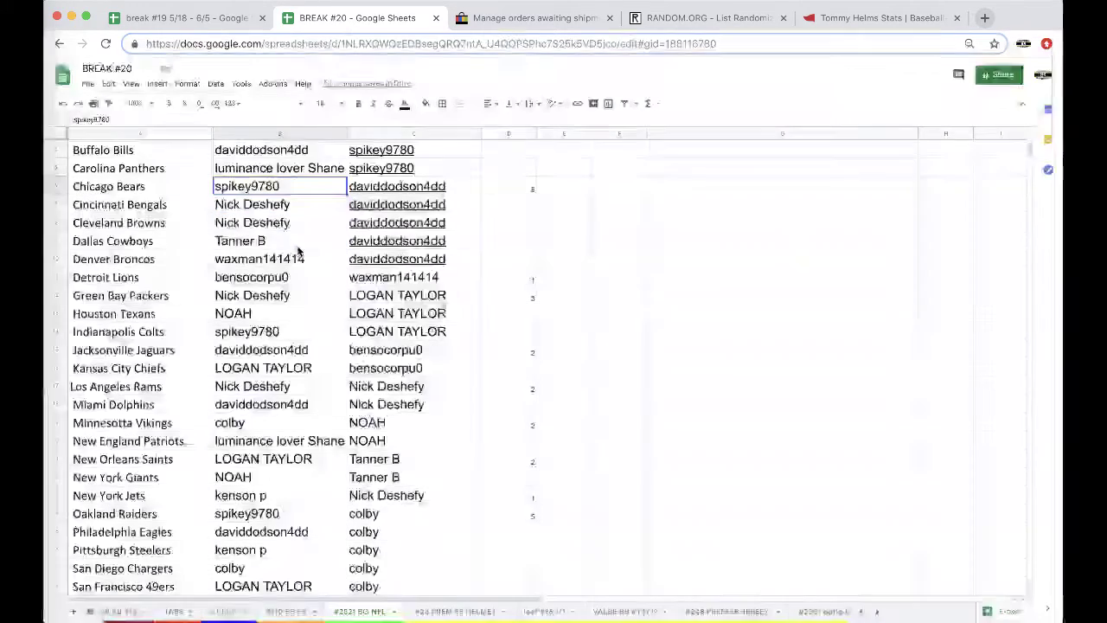
pyautogui.scroll(-1, 298, 250)
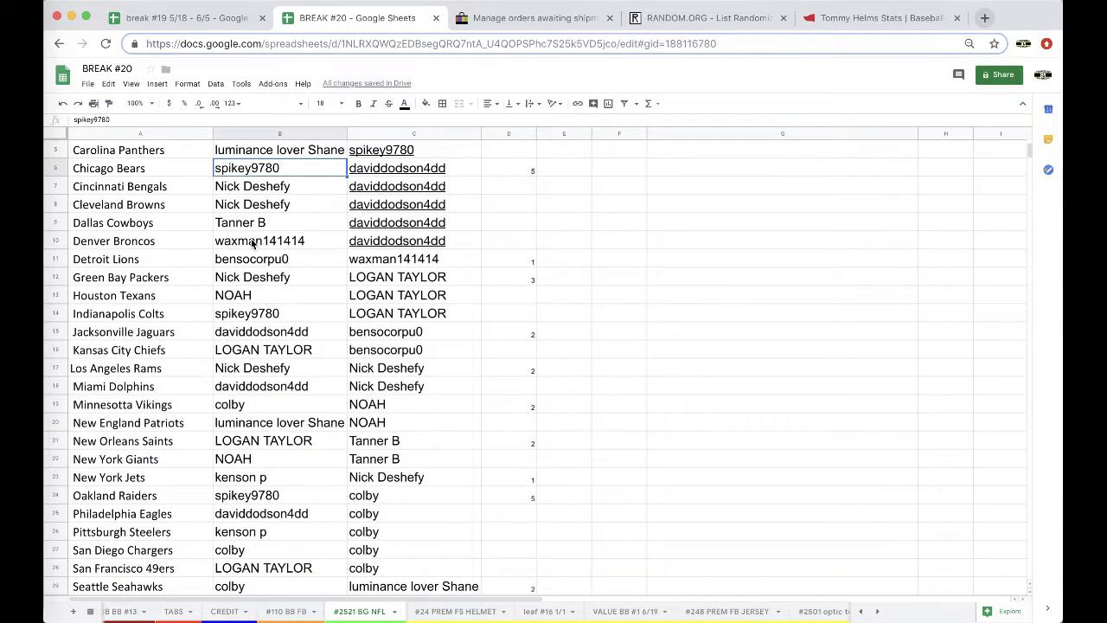
pyautogui.click(243, 246)
pyautogui.click(293, 260)
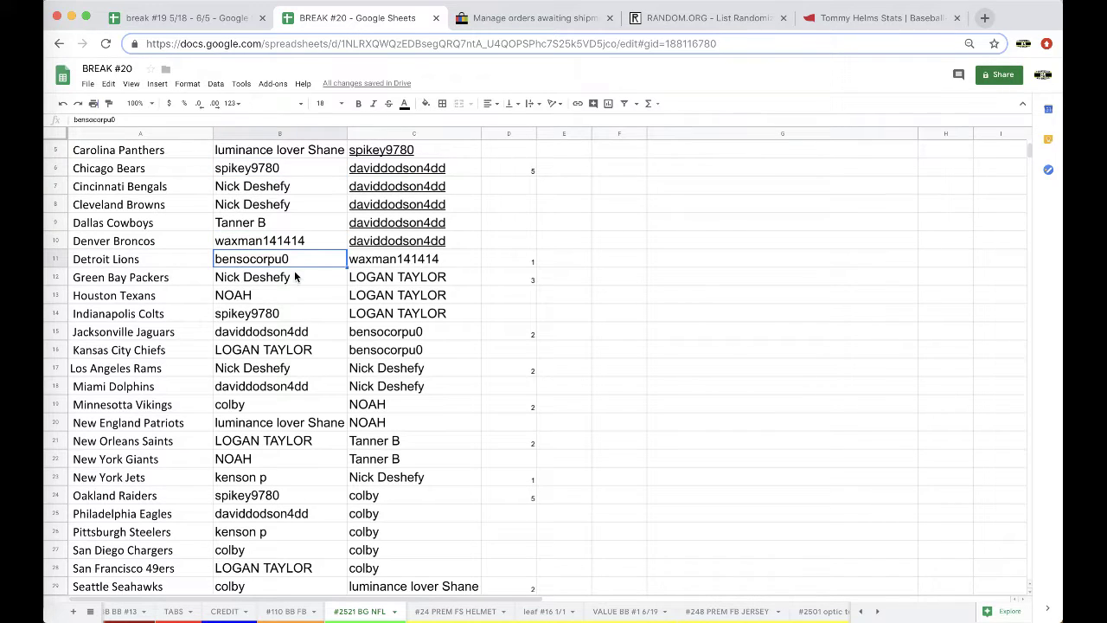
pyautogui.click(294, 273)
pyautogui.scroll(-1, 294, 275)
pyautogui.scroll(-4, 289, 275)
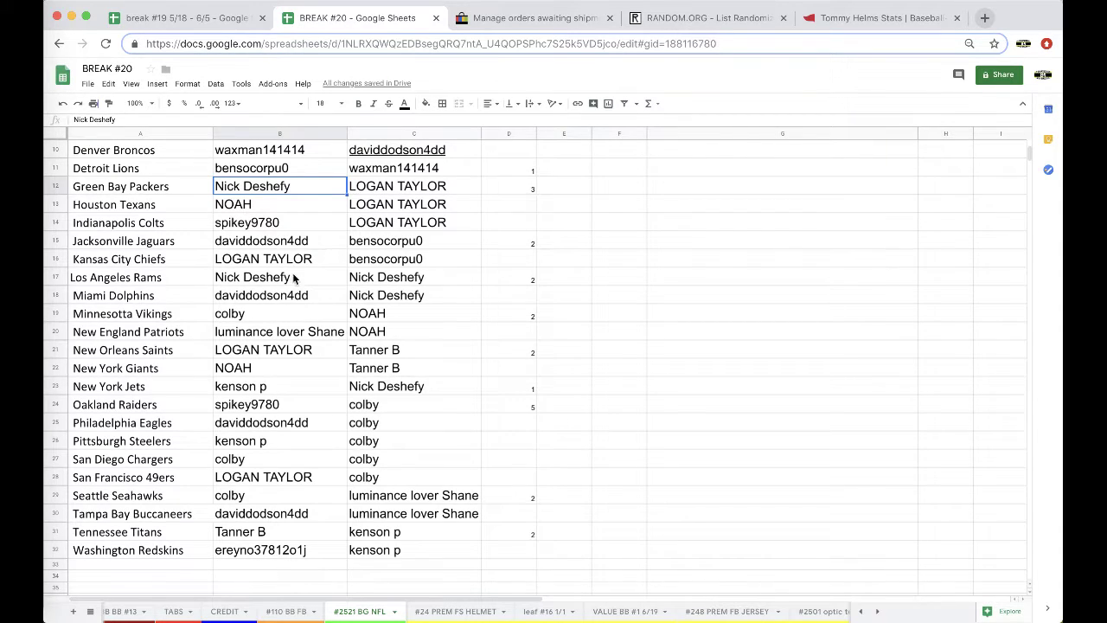
pyautogui.scroll(-1, 302, 270)
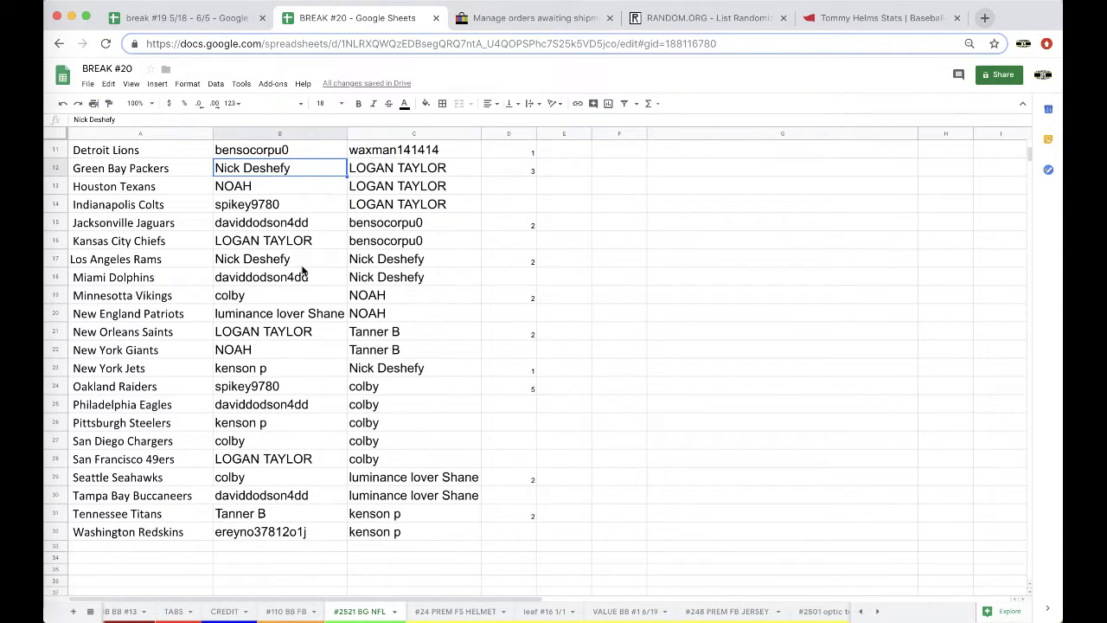
pyautogui.scroll(-1, 302, 270)
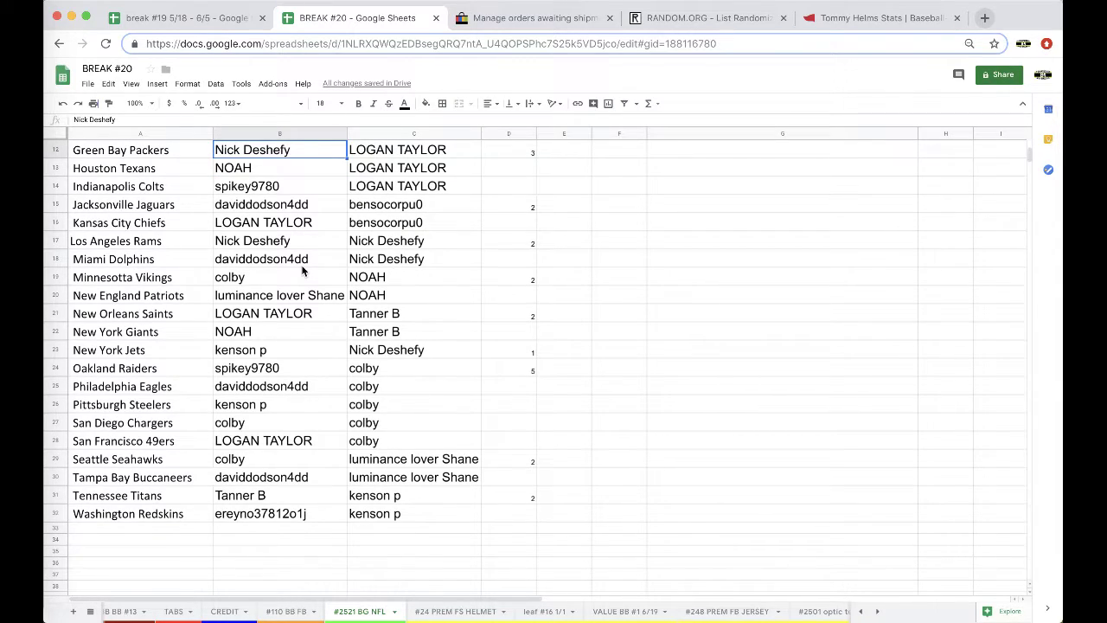
pyautogui.click(258, 375)
pyautogui.click(248, 403)
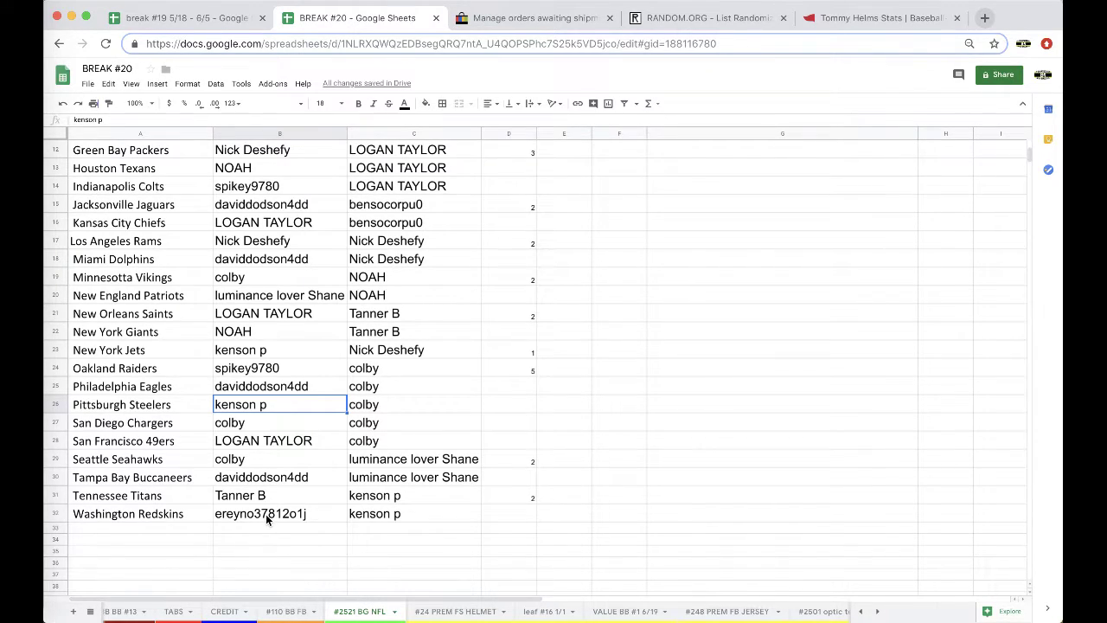
pyautogui.scroll(5, 265, 514)
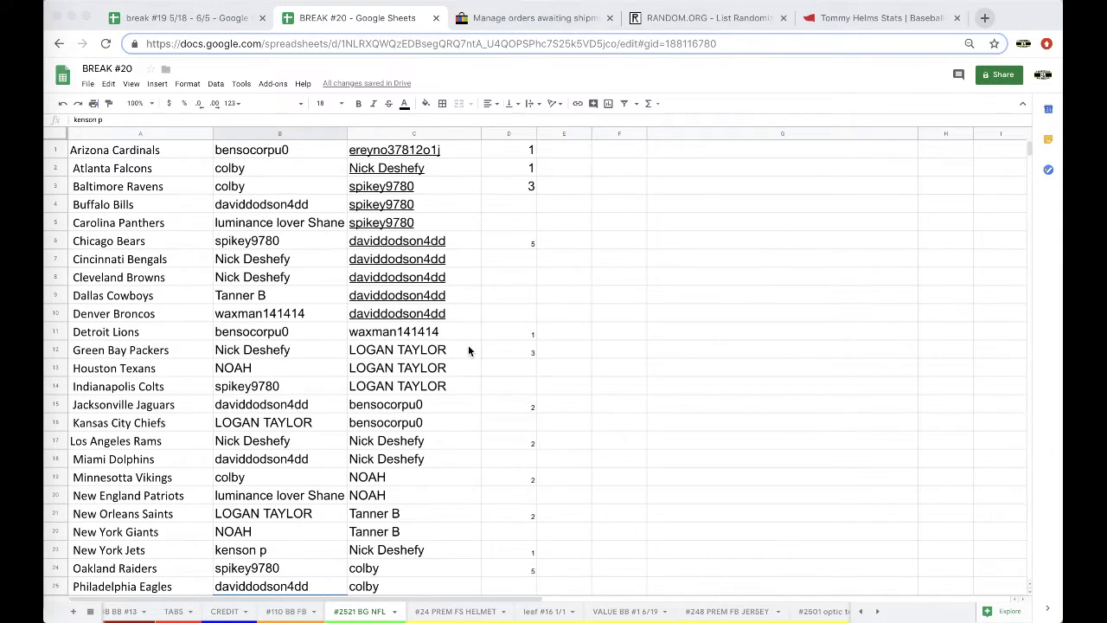
pyautogui.click(249, 244)
pyautogui.click(249, 244)
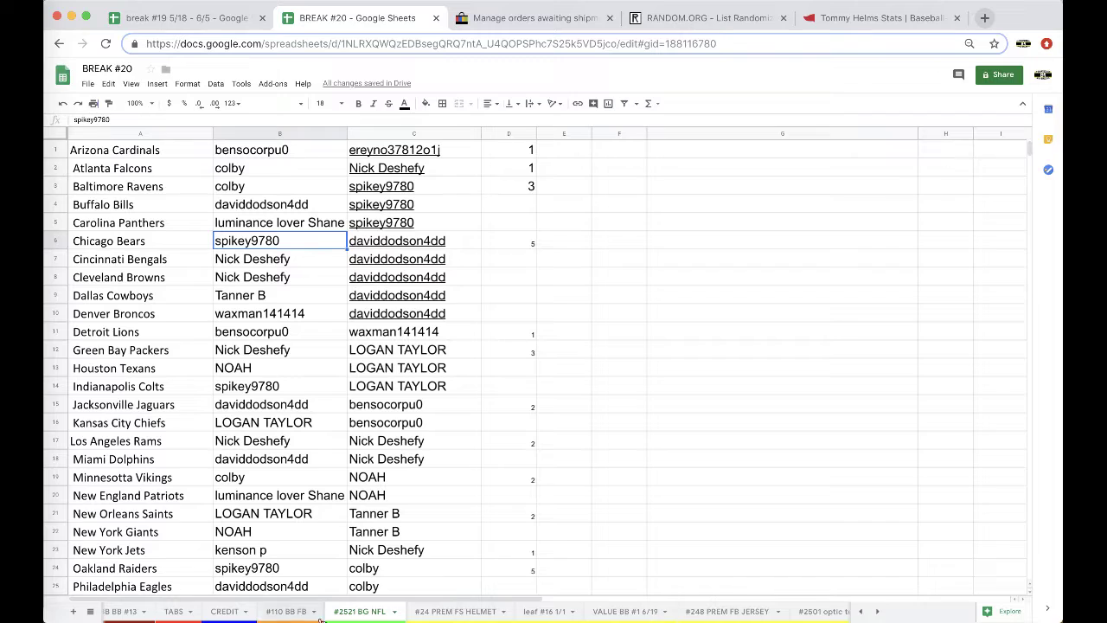
pyautogui.click(449, 612)
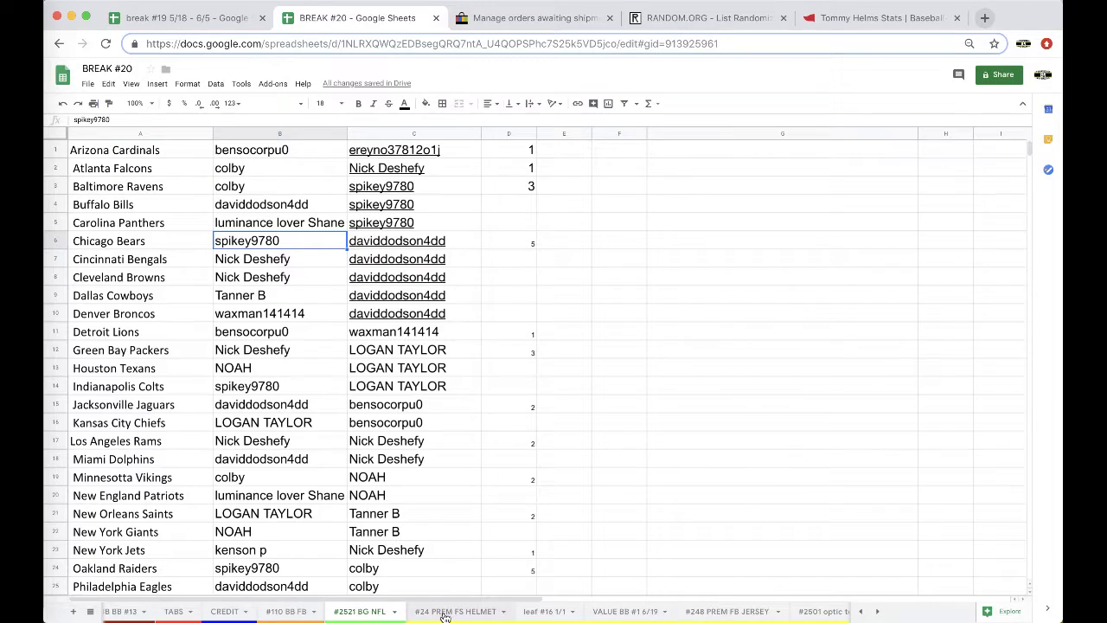
pyautogui.click(377, 611)
pyautogui.click(268, 296)
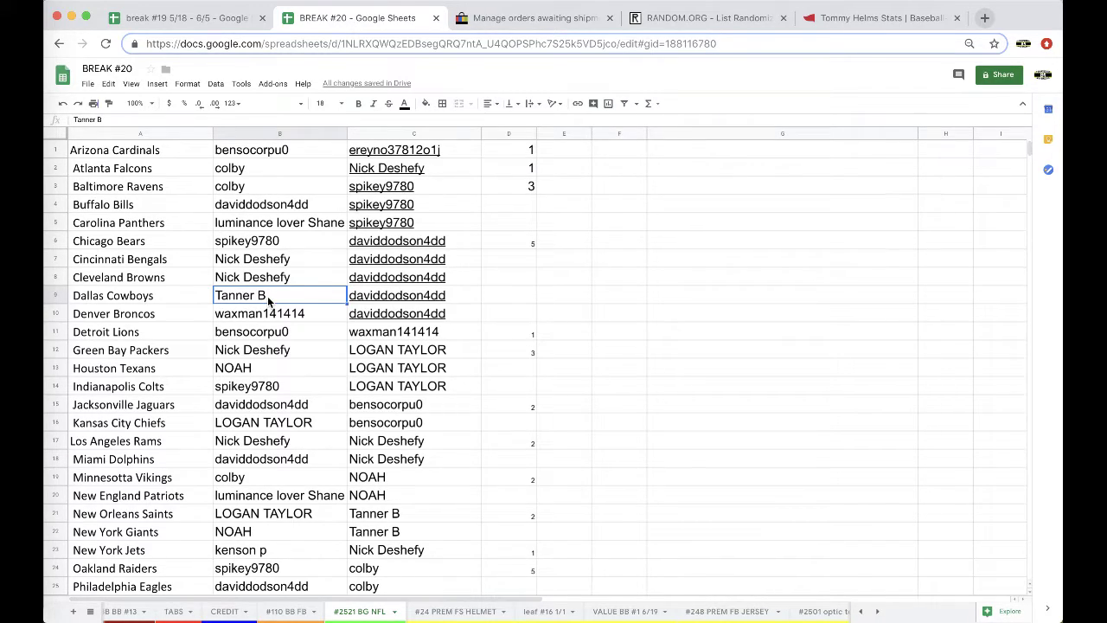
pyautogui.hotkey('ctrl', 'c')
pyautogui.scroll(-1, 286, 471)
pyautogui.click(246, 461)
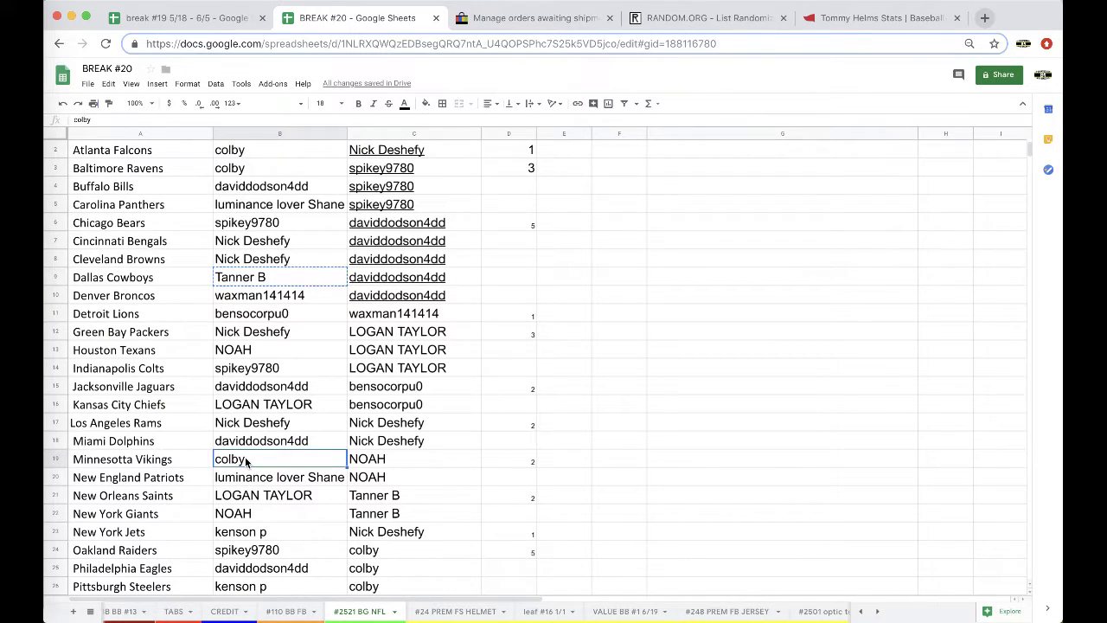
pyautogui.hotkey('ctrl', 'v')
pyautogui.click(259, 278)
pyautogui.write('colby')
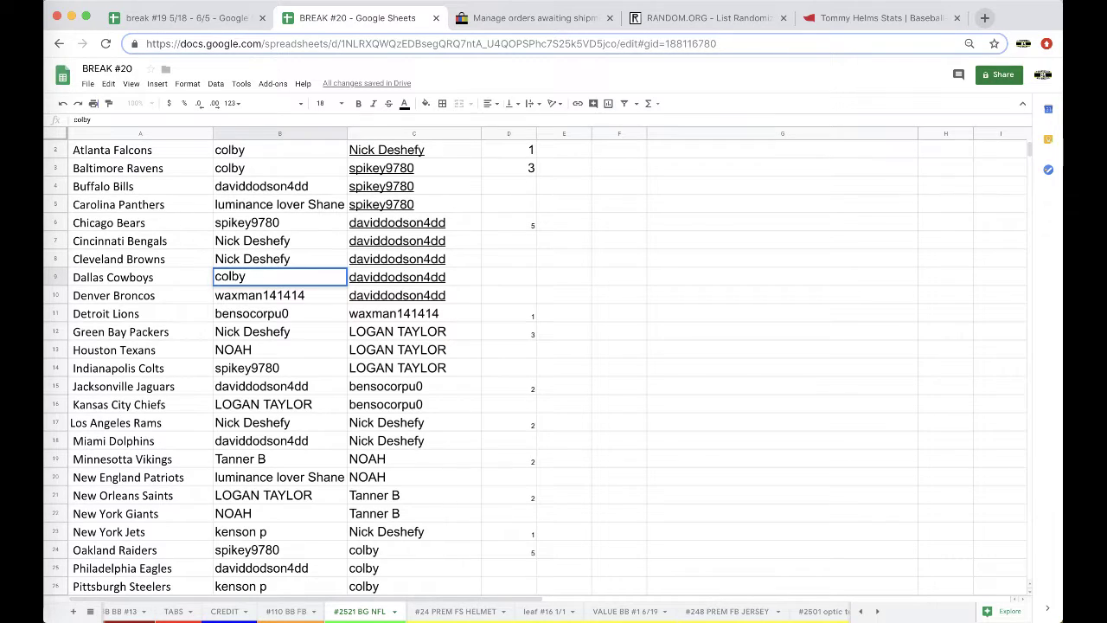
pyautogui.click(456, 612)
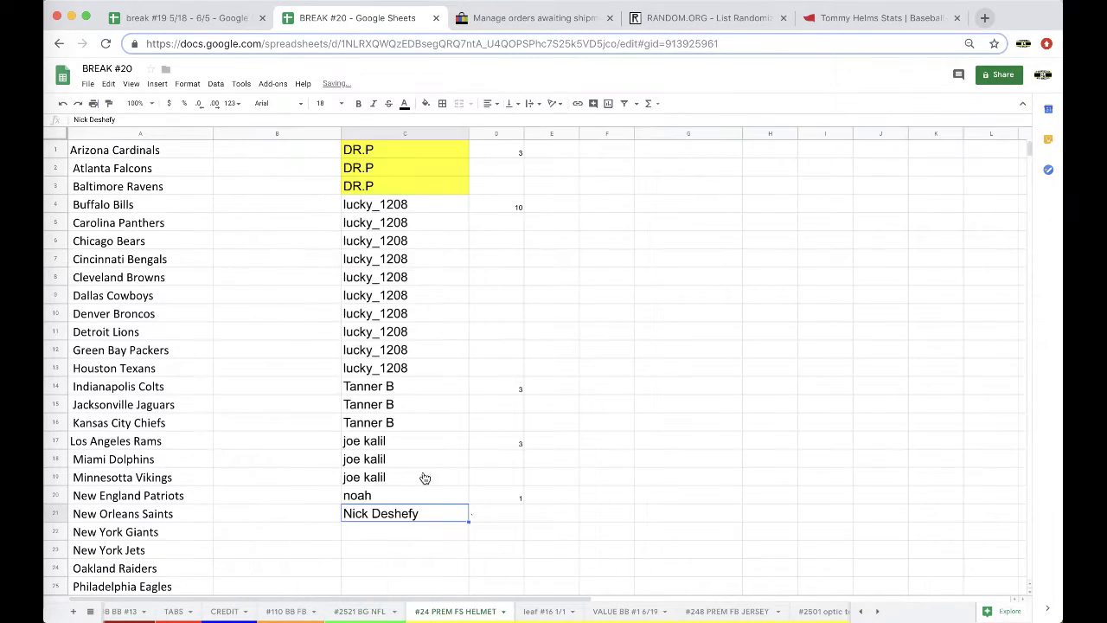
pyautogui.click(406, 530)
pyautogui.write('dudesta')
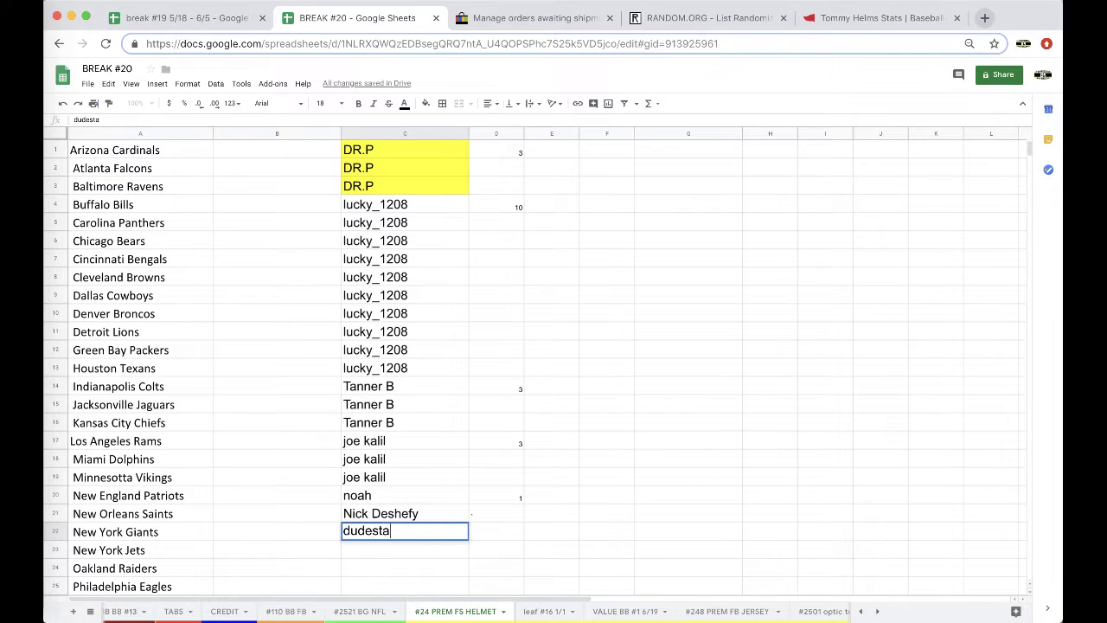
pyautogui.press('Tab')
pyautogui.write('10')
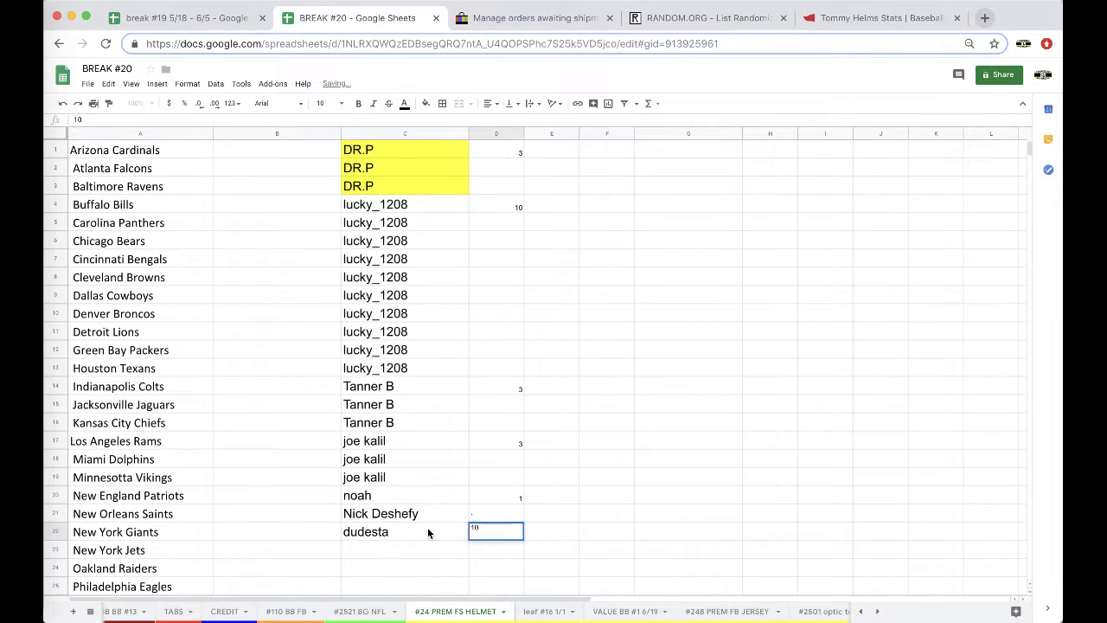
pyautogui.click(427, 530)
pyautogui.hotkey('ctrl', 'c')
pyautogui.scroll(-4, 416, 474)
pyautogui.moveTo(376, 354); pyautogui.dragTo(379, 499)
pyautogui.hotkey('ctrl', 'v')
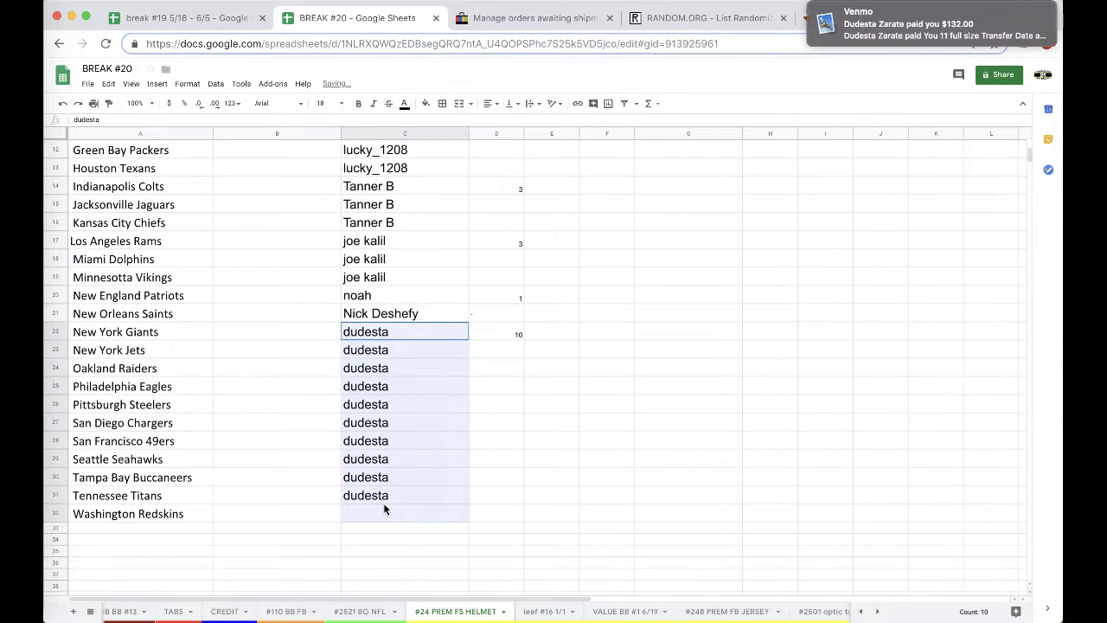
pyautogui.click(390, 498)
pyautogui.moveTo(381, 339); pyautogui.dragTo(388, 508)
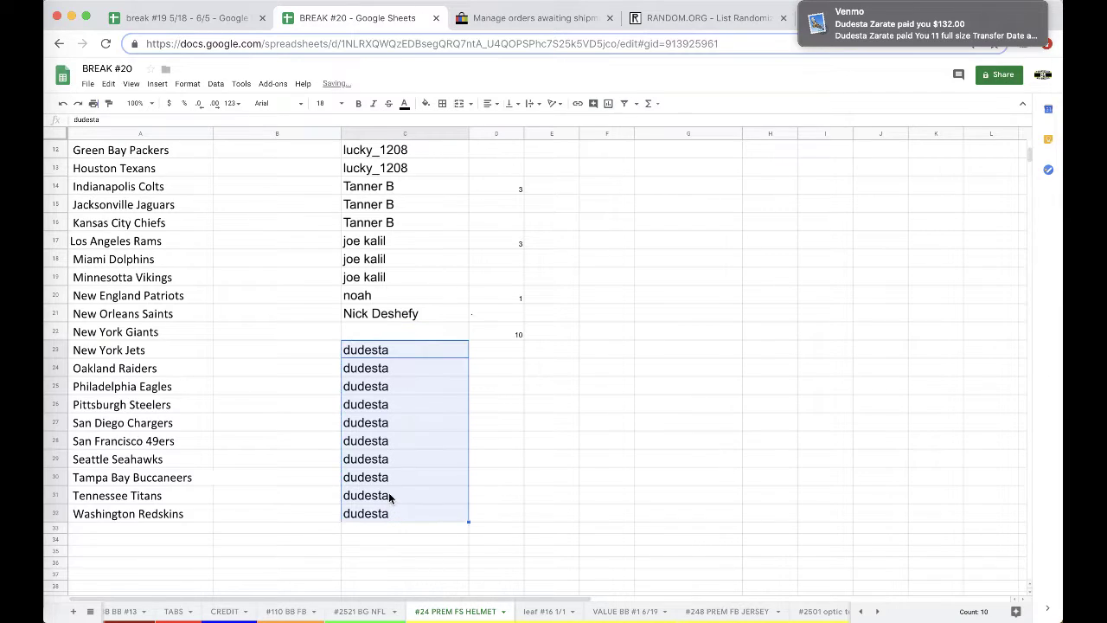
pyautogui.click(371, 329)
pyautogui.hotkey('ctrl', 'v')
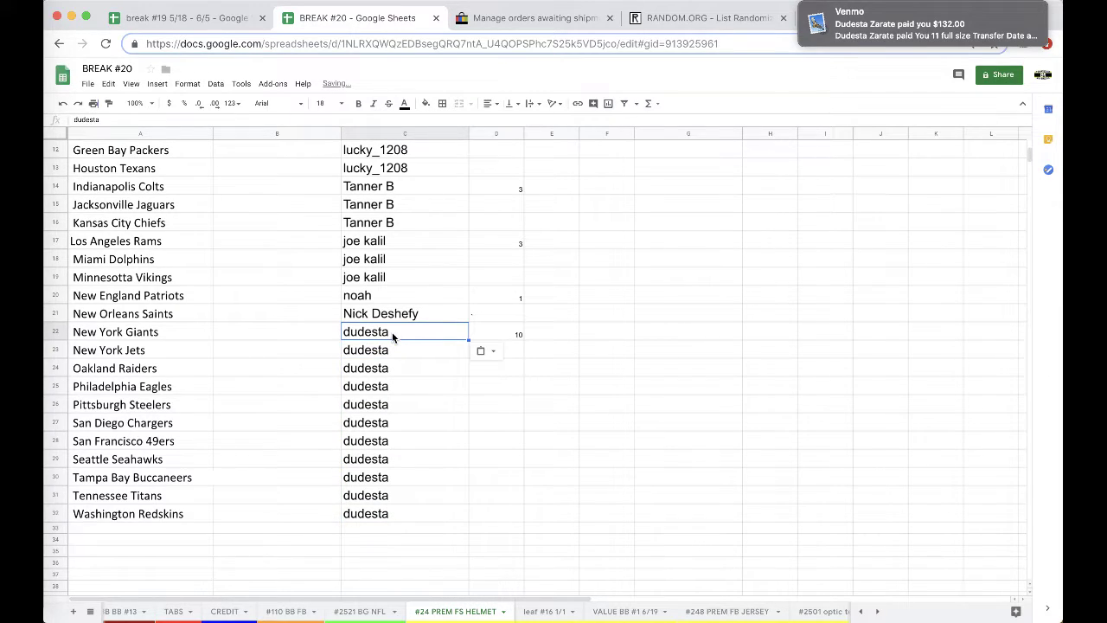
# - Return to the #2521 BG NFL sheet
pyautogui.moveTo(1024, 5)
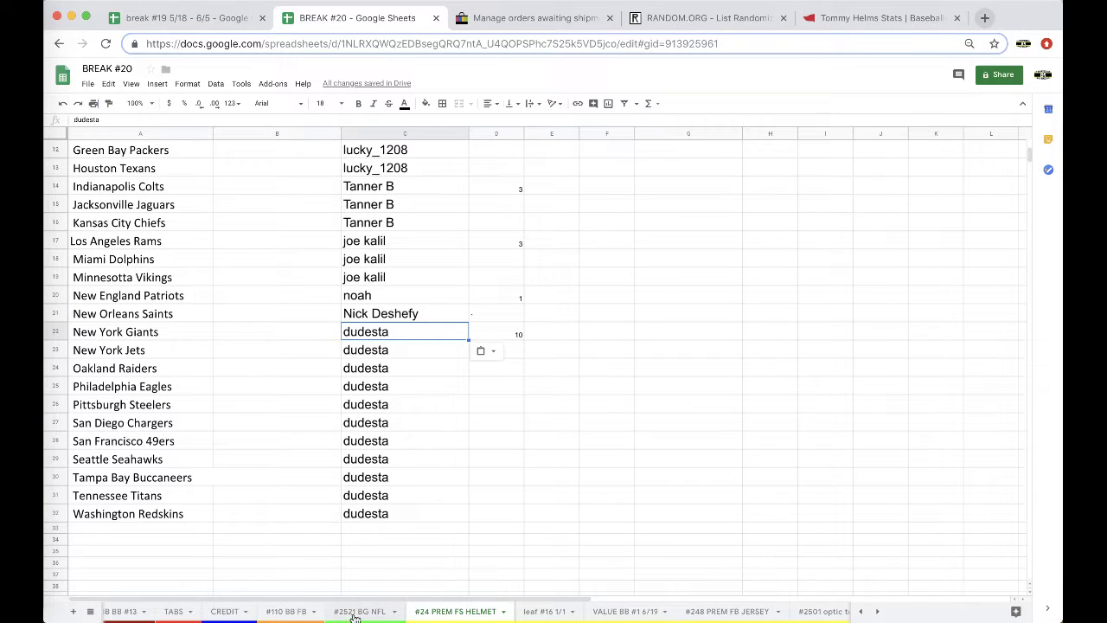
pyautogui.rightClick(453, 610)
pyautogui.moveTo(449, 491)
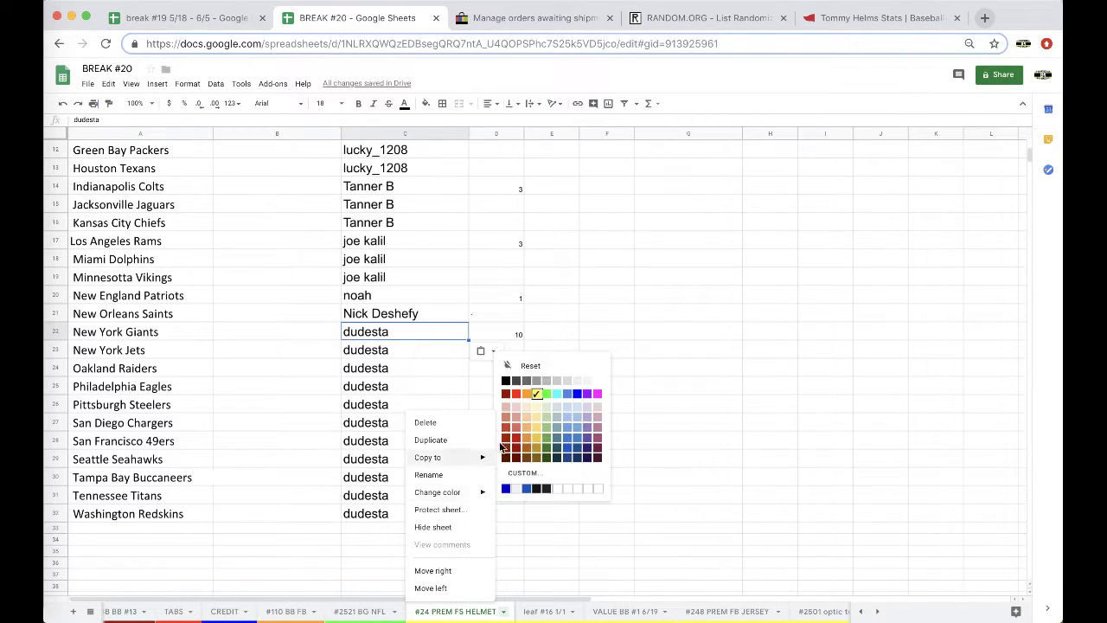
pyautogui.click(367, 612)
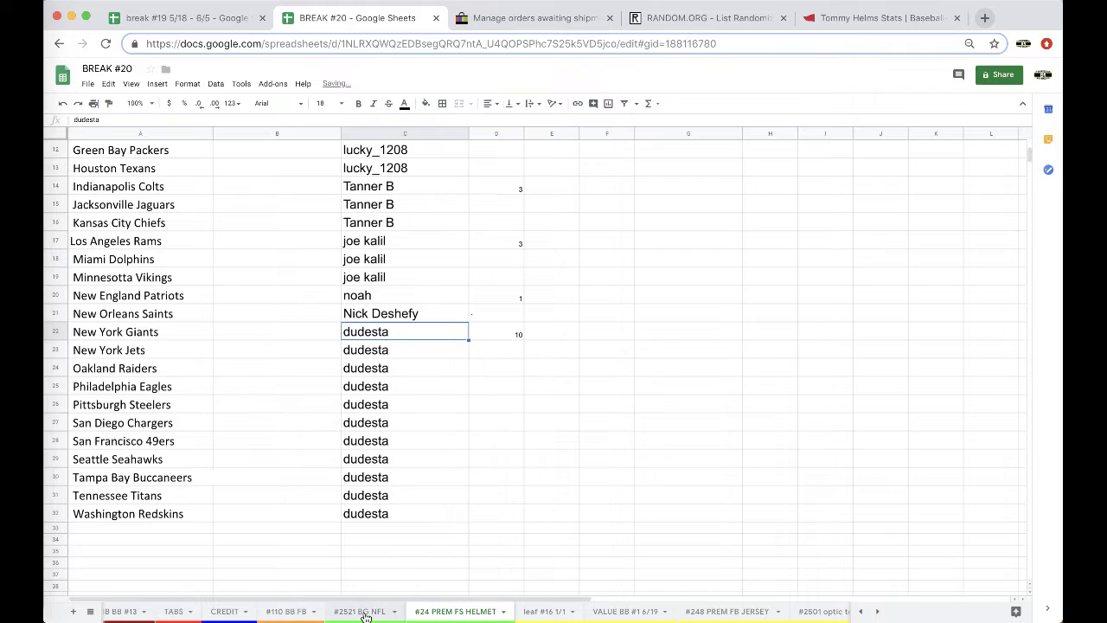